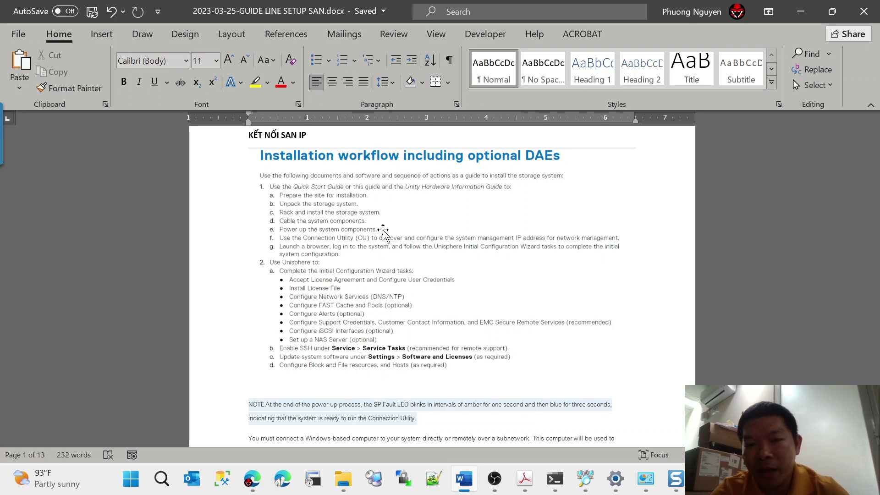
- Review the installation workflow and the RJ45 port cabling diagrams in the SAN setup guide
left_click_drag(875, 153, 873, 181)
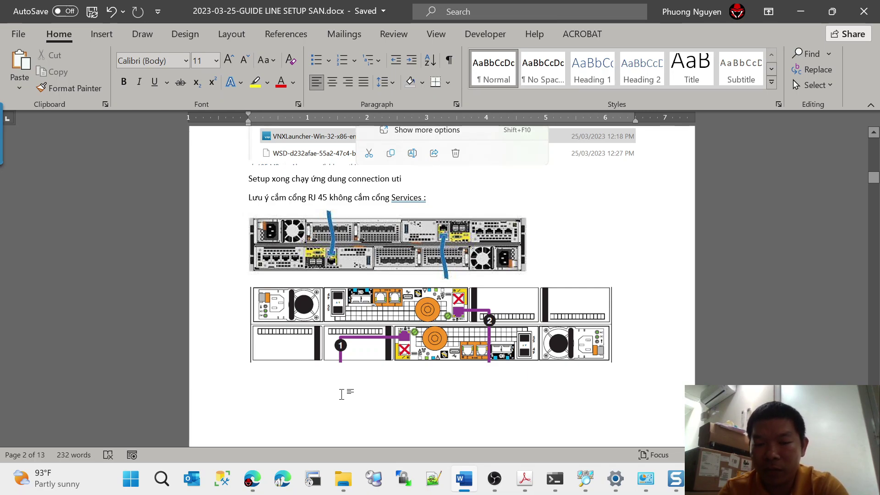
key("Up")
key("Up")
key("Up")
key("Up")
key("Up")
key("Up")
key("Up")
key("Up")
key("Up")
key("Up")
key("Up")
key("Up")
key("Up")
key("Up")
key("Up")
key("Up")
key("Up")
key("Up")
key("Up")
key("Up")
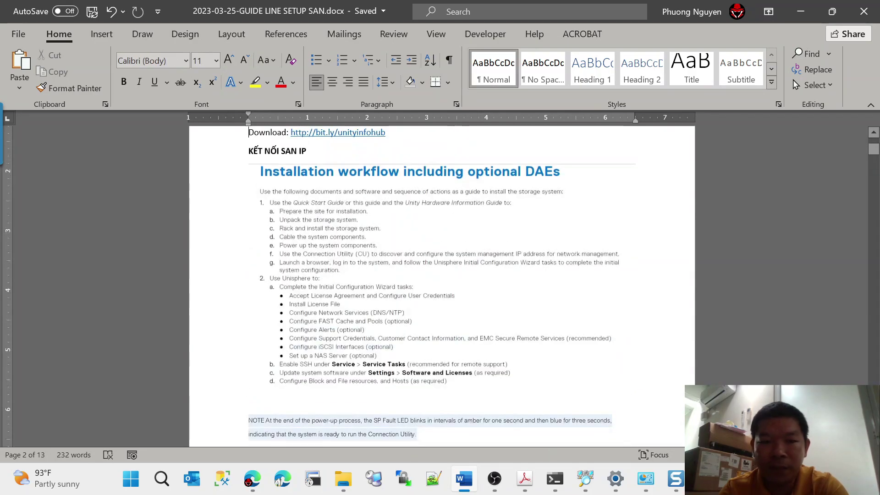
key("Down")
key("Down")
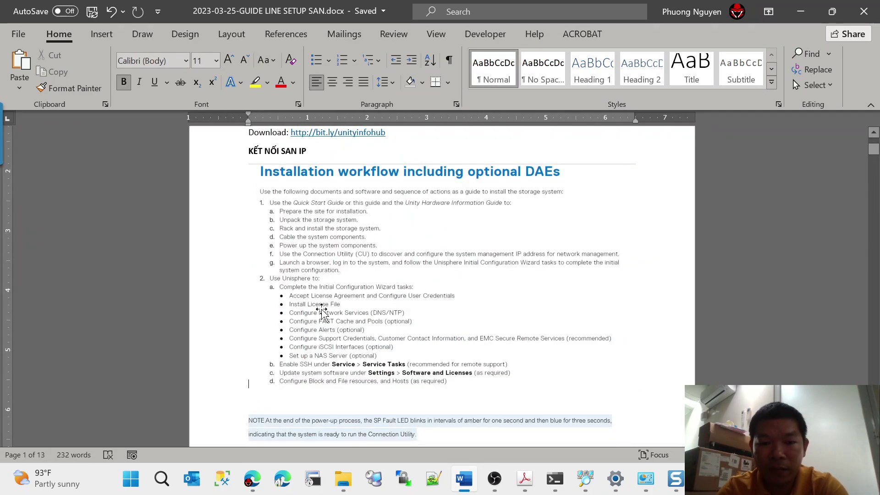
left_click(322, 313)
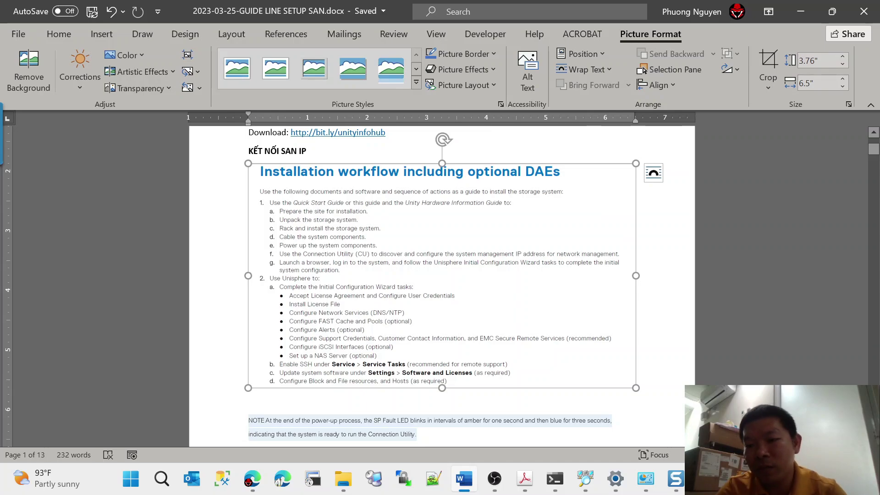
- Locate the UnityConnectionUtility installer in the Dell Unity XT 380 folder and launch the installed ConnectionUtility application
left_click(343, 478)
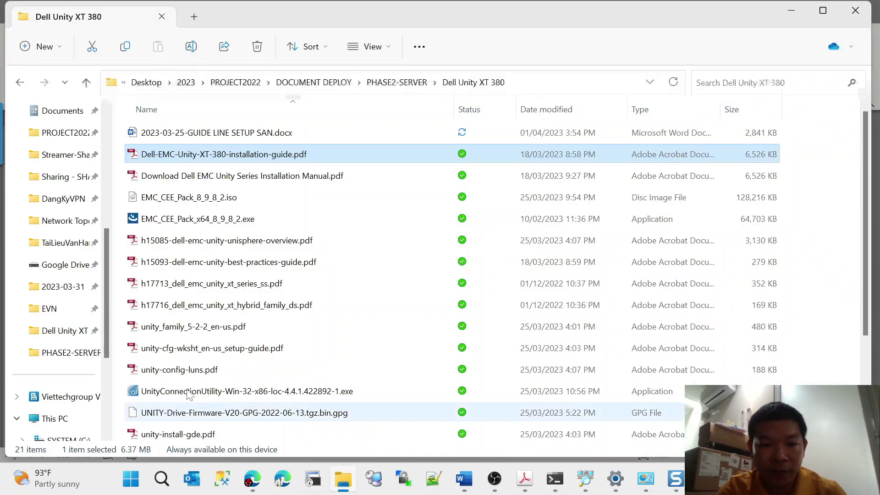
left_click(226, 392)
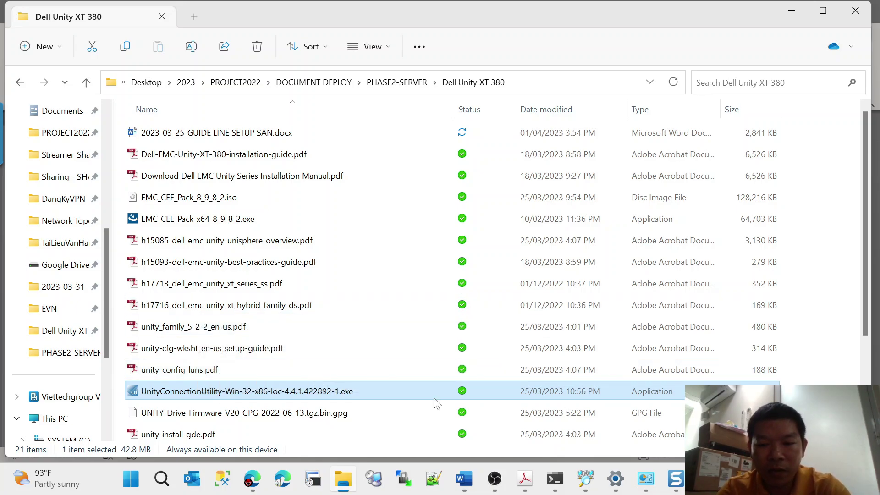
key("super+s")
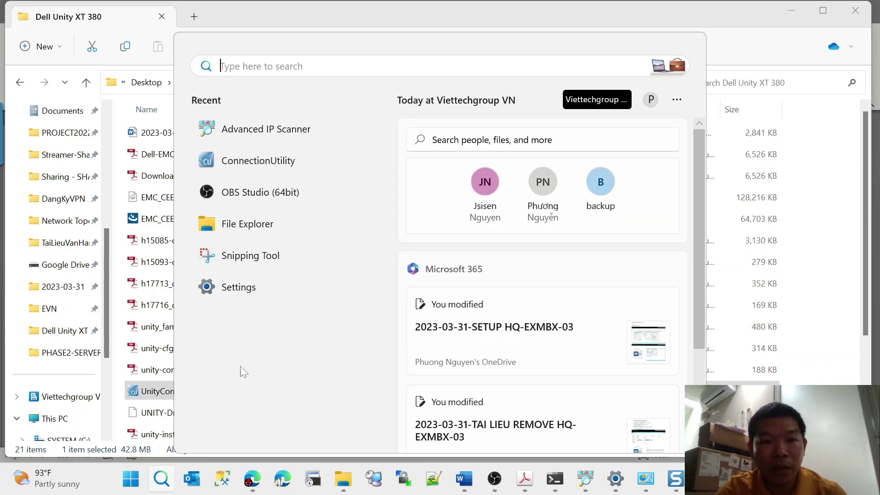
left_click(264, 163)
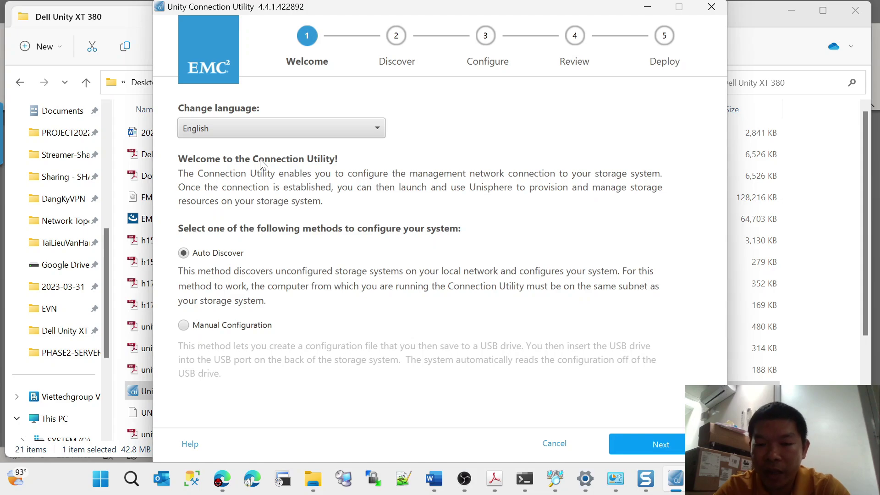
left_click(465, 477)
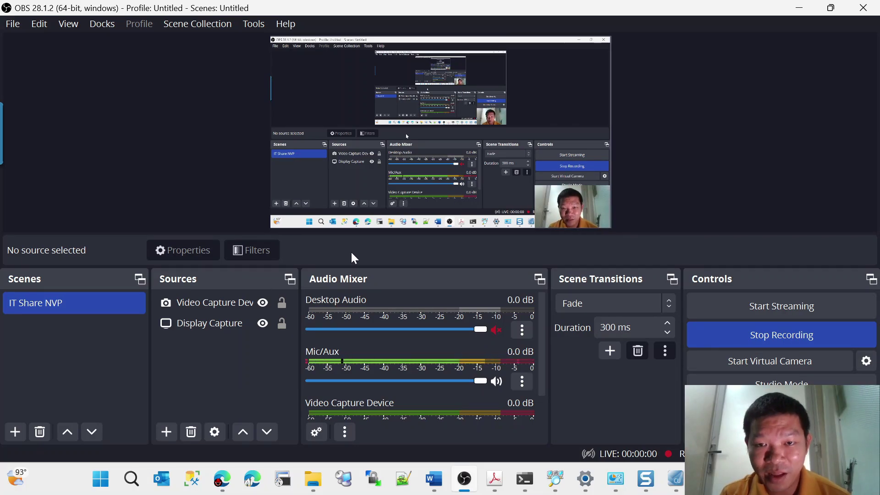
left_click(805, 7)
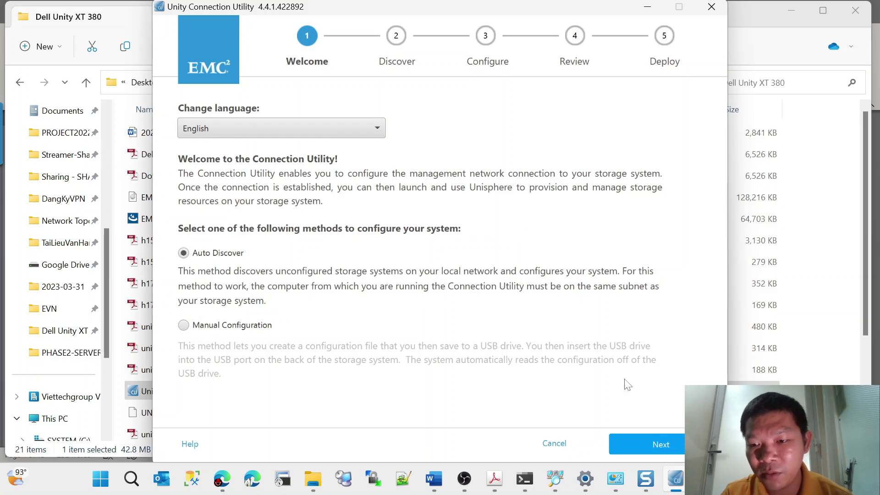
- Run Auto Discover, select the discovered Unity 380 system and proceed to its network configuration
left_click(645, 447)
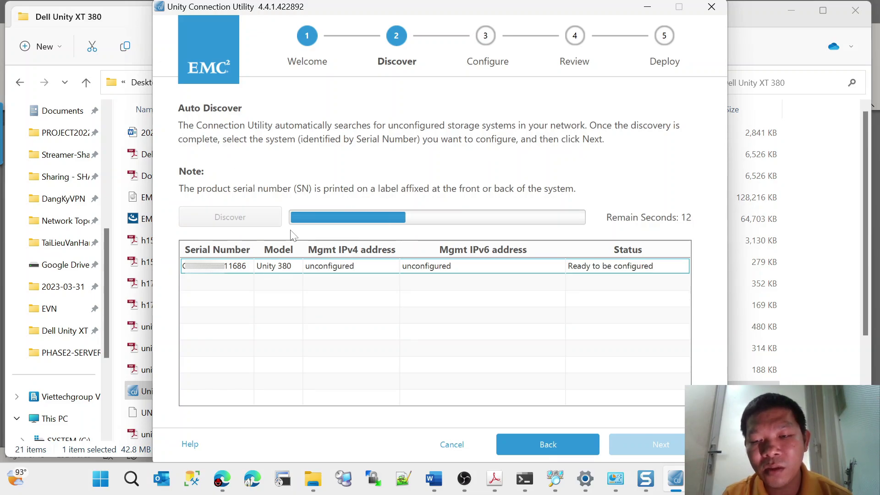
left_click(255, 270)
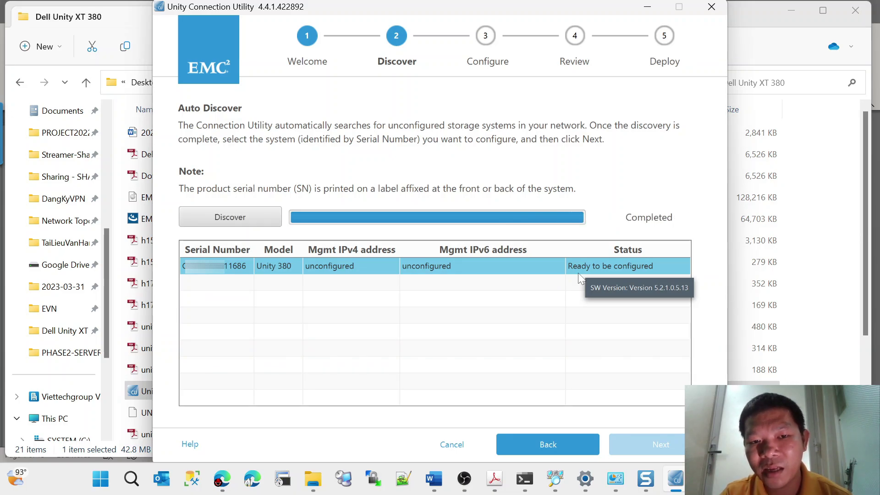
left_click(364, 268)
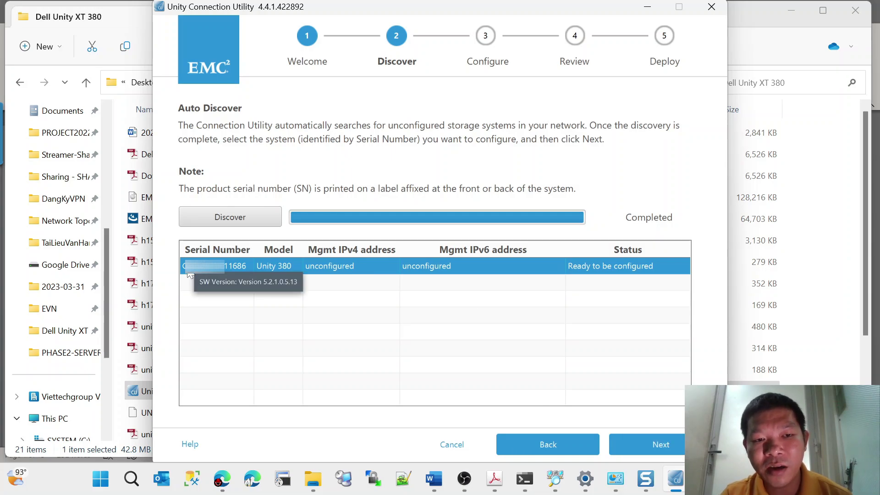
left_click(626, 441)
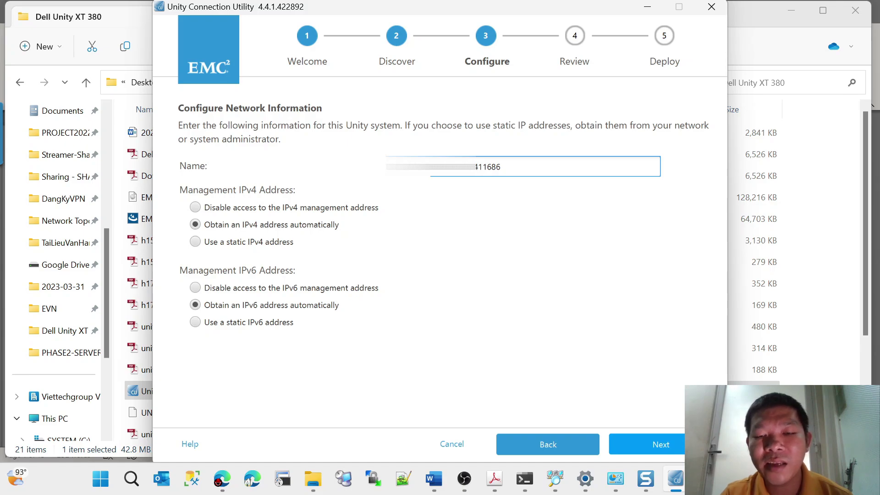
- Assign a static management IPv4 address of 172.16.1.200 with subnet mask 255.255.255.0 and gateway 172.16.1.254
left_click(196, 244)
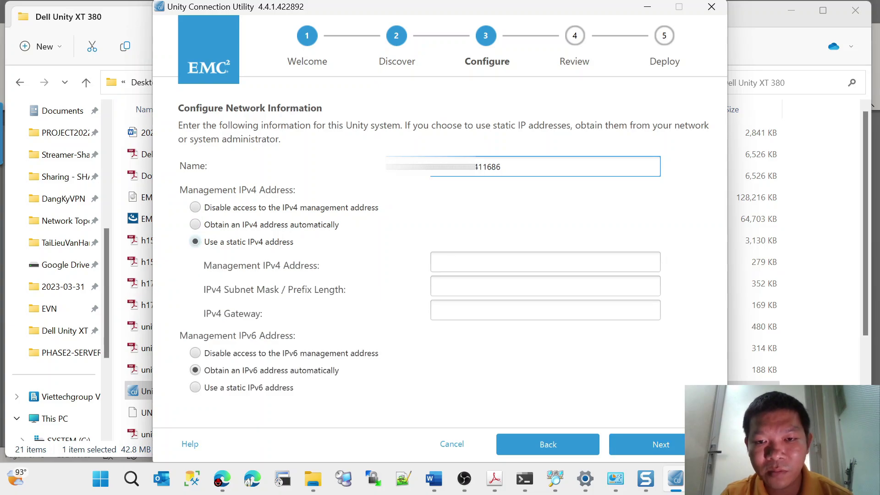
type("172.16")
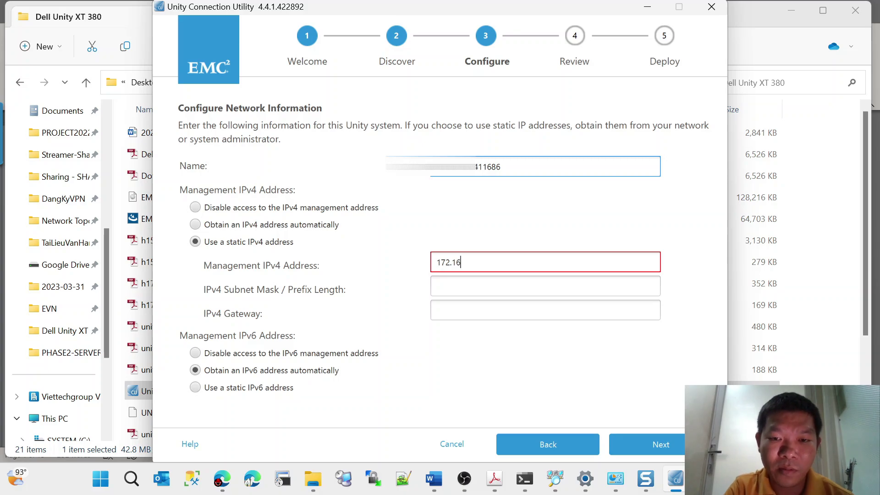
type(".1.")
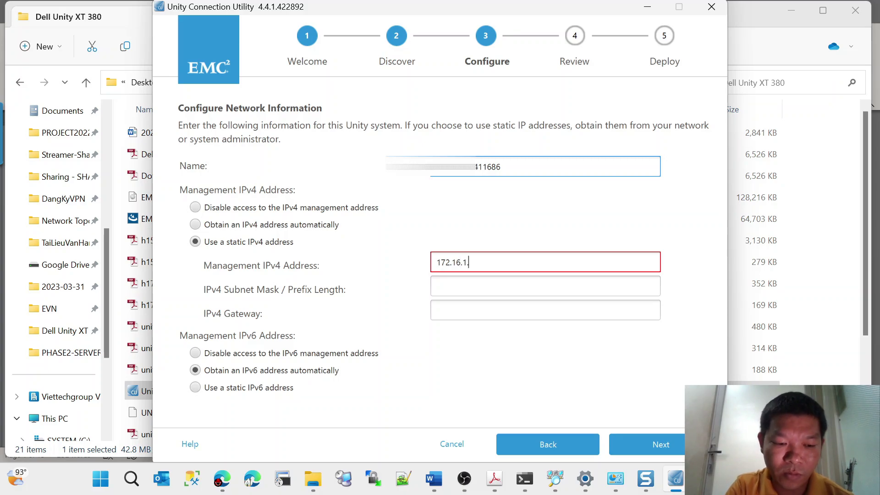
type("200")
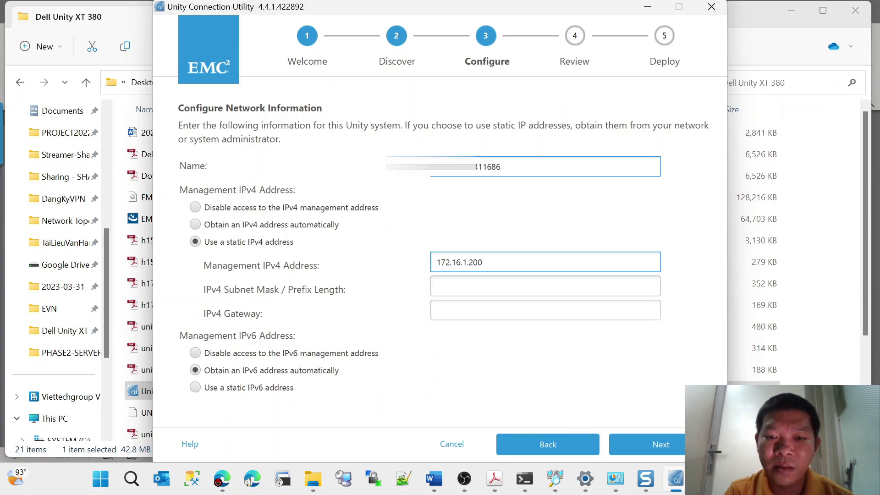
type("255.255")
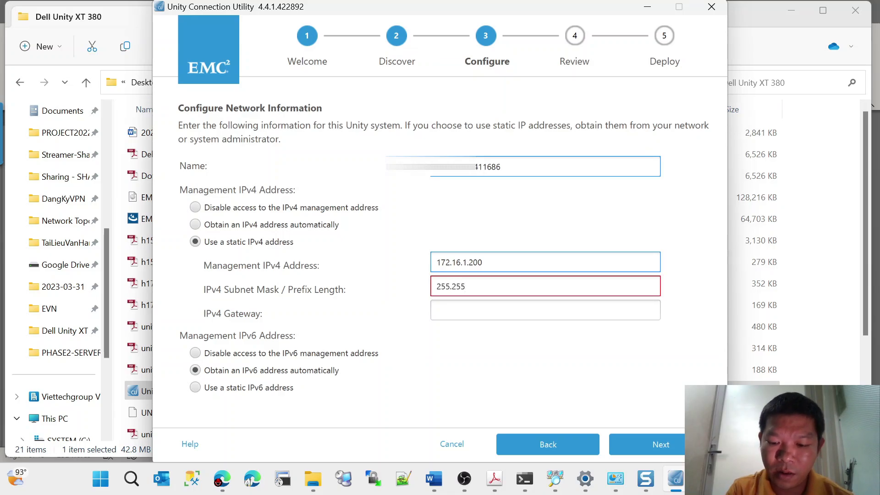
type(".255.0")
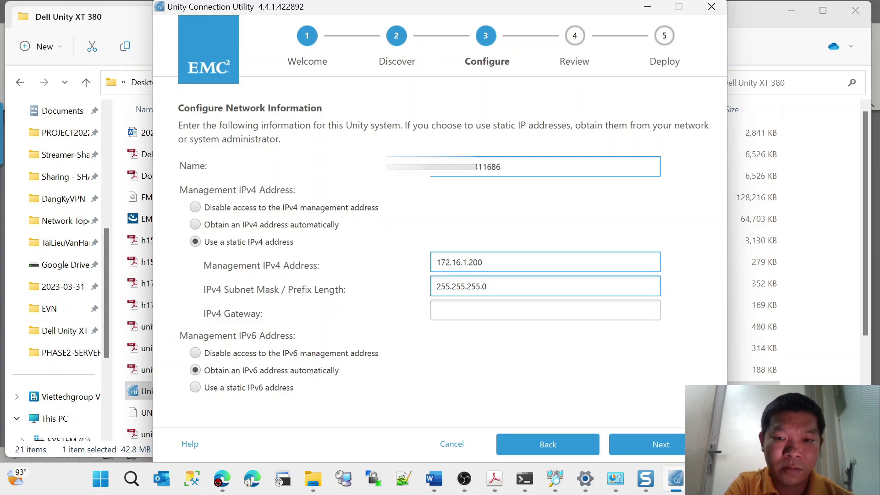
key("Tab")
type("1")
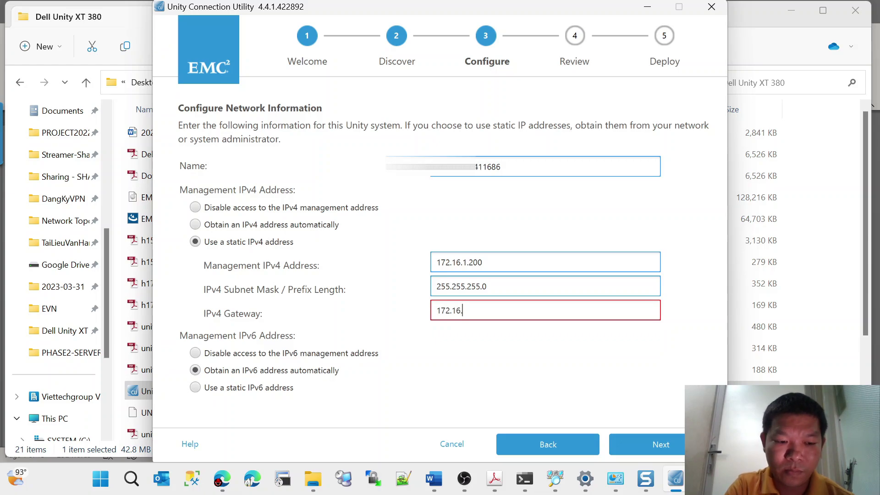
type("72.16.1.254")
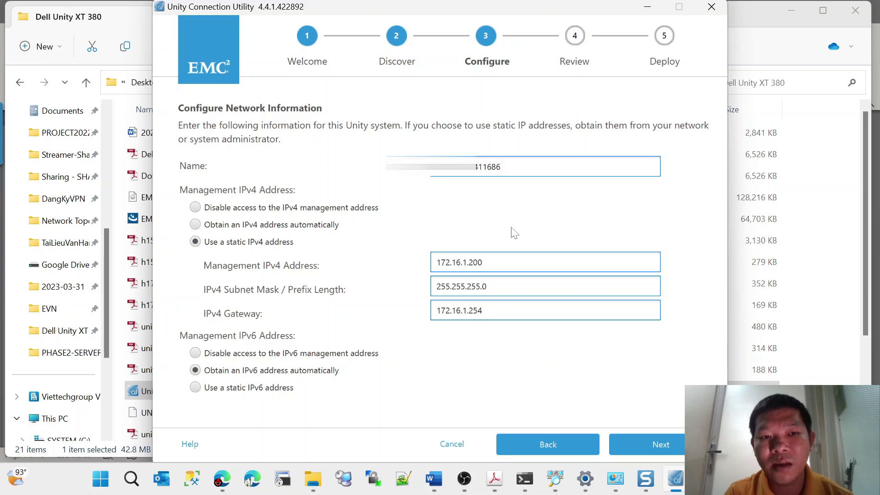
- Minimize the windows open behind the Unity Connection Utility
left_click(799, 14)
left_click(799, 15)
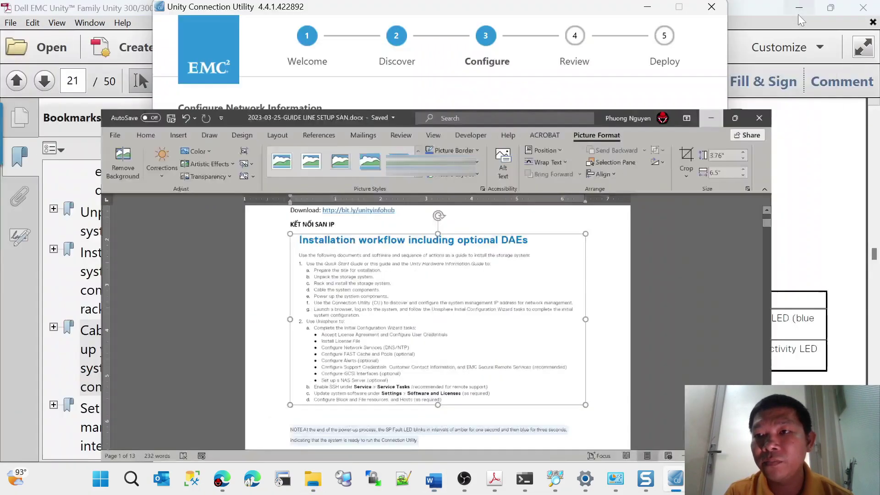
left_click(799, 15)
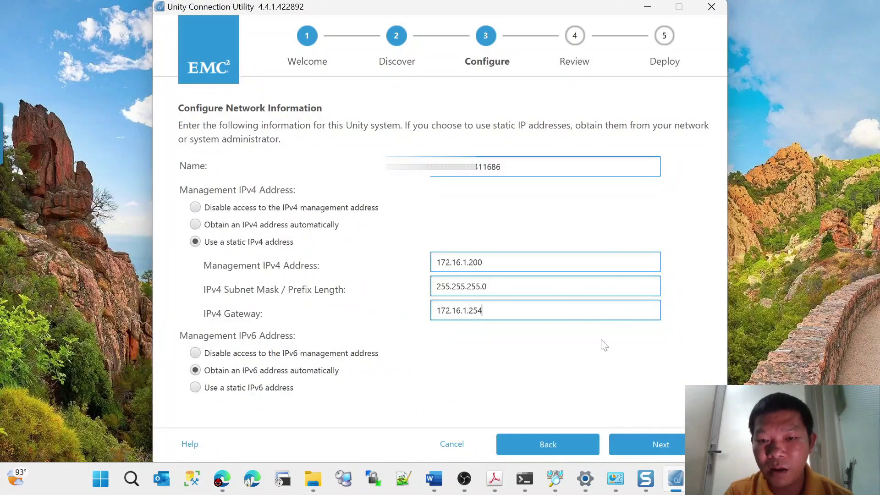
- Proceed to the configuration review and start deploying the network settings to the Unity 380
left_click(634, 447)
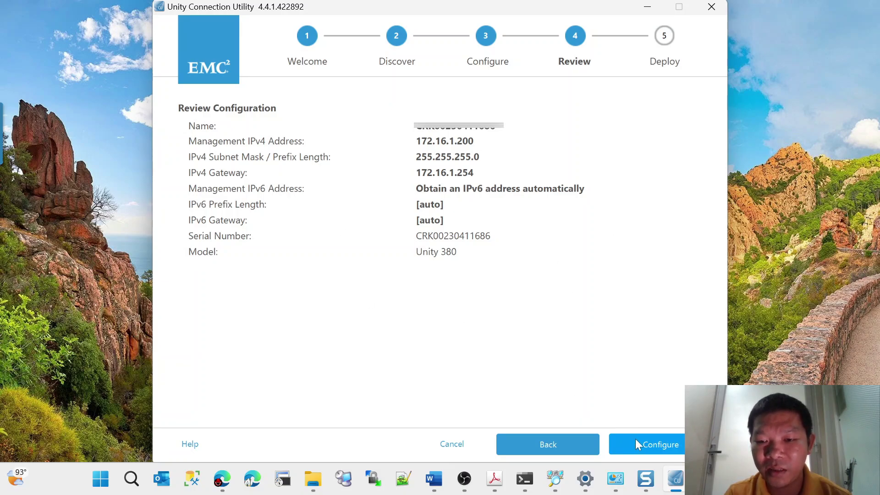
left_click(654, 446)
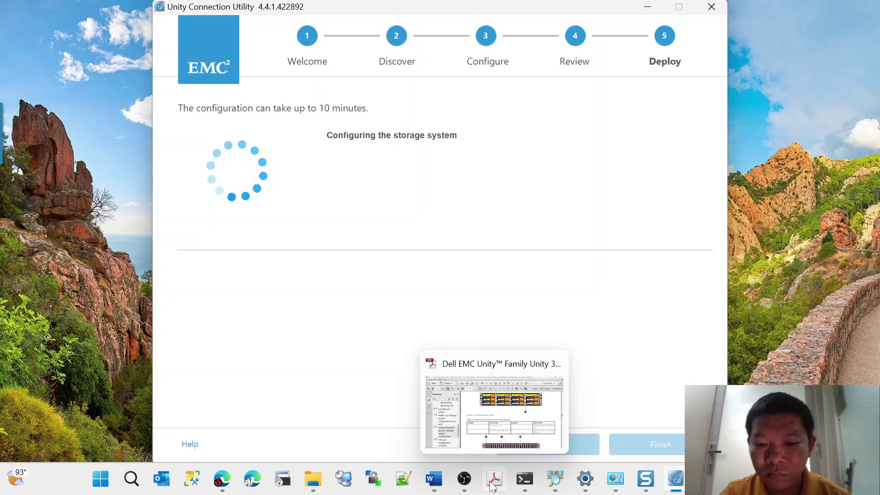
- Check the RJ45 cabling diagrams in the SAN setup guide in Word, and return to the Connection Utility's deployment page
left_click(506, 414)
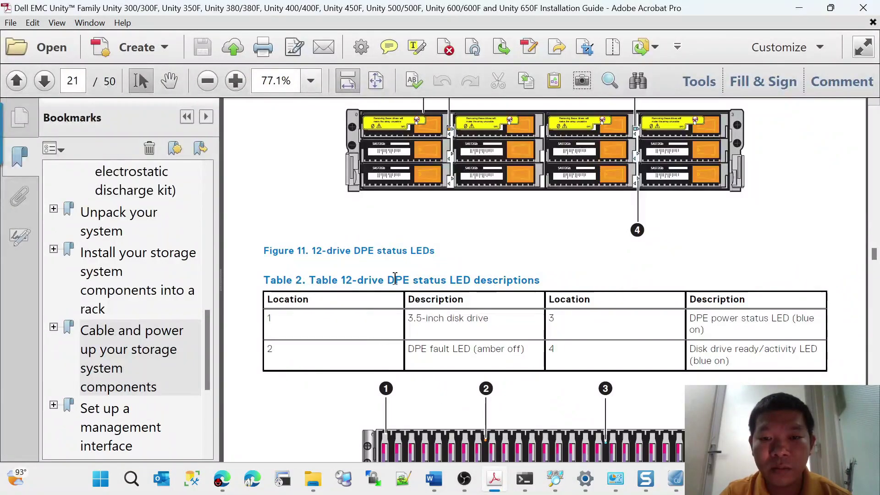
left_click(442, 485)
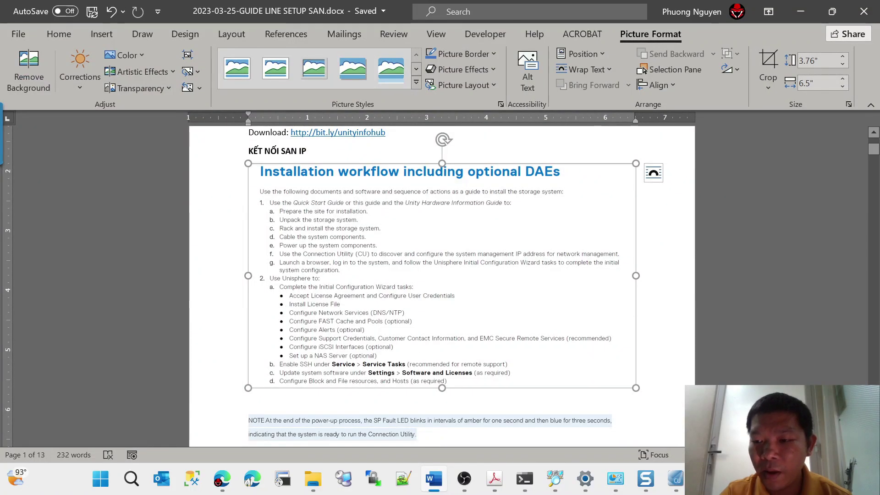
scroll(442, 285, "down", 2)
scroll(442, 284, "down", 15)
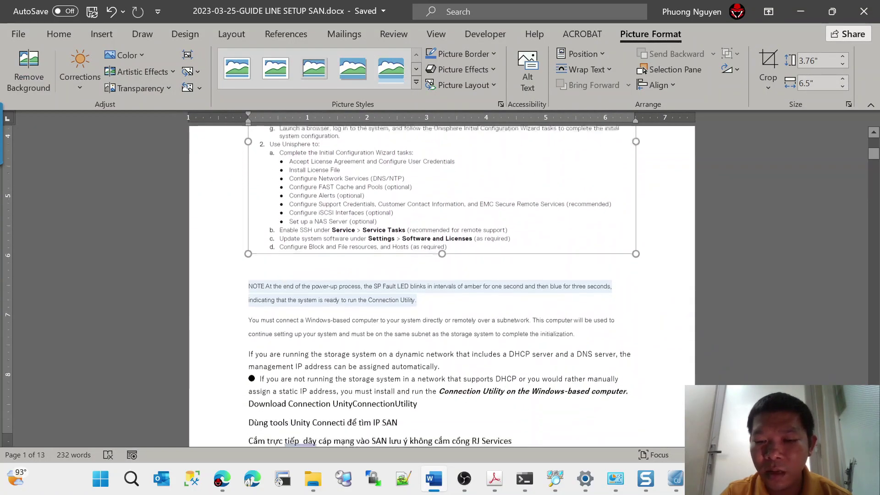
scroll(442, 285, "down", 11)
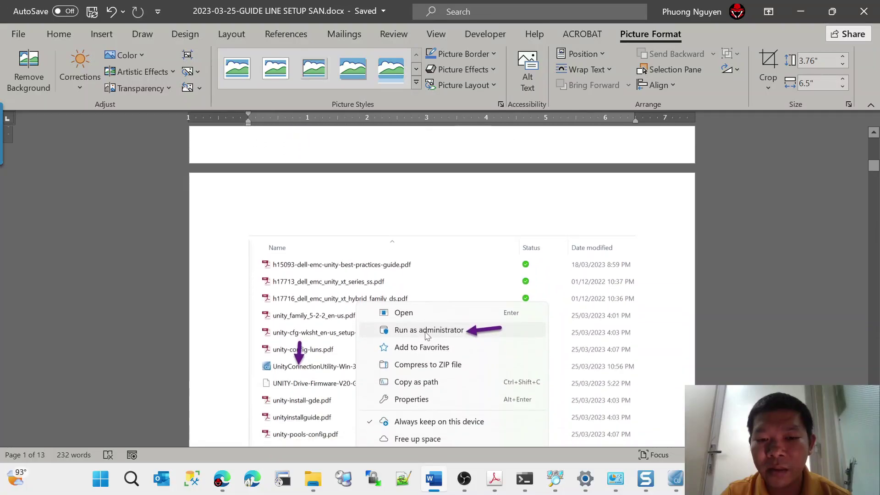
scroll(343, 255, "down", 3)
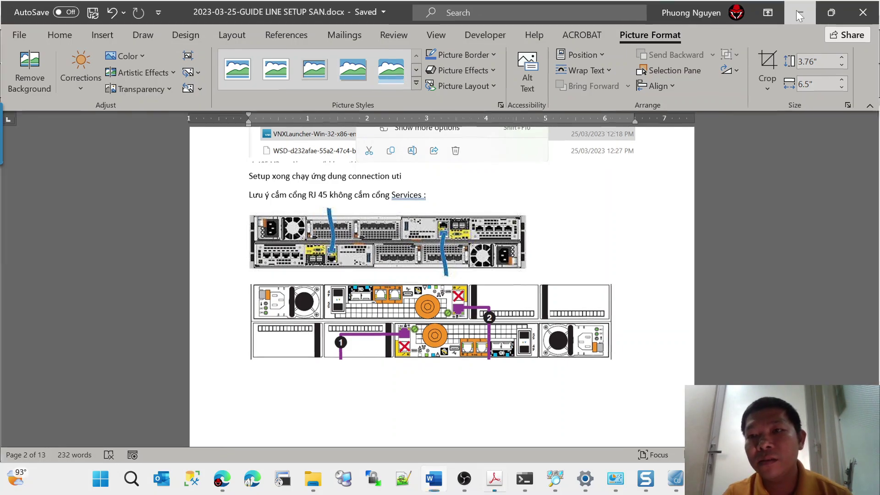
left_click(796, 10)
left_click(796, 10)
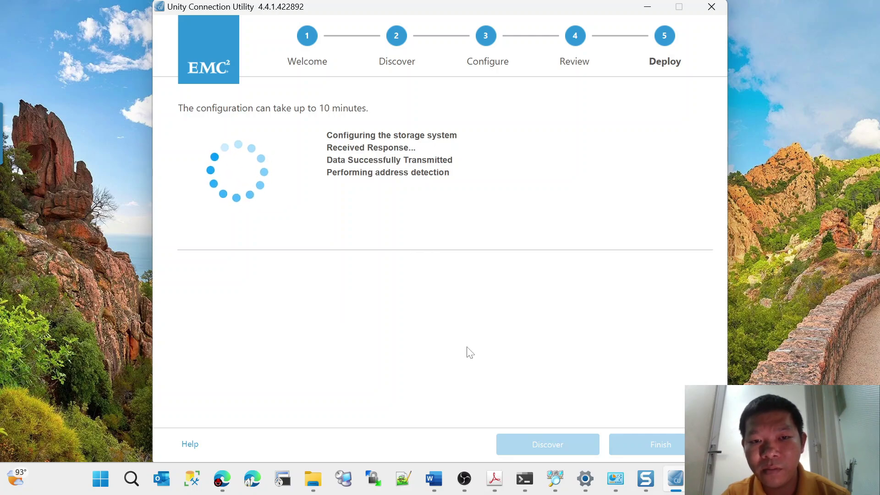
- Switch to the Windows Network Connections window and open the Ethernet adapter's Internet Protocol Version 4 (TCP/IPv4) properties
mouse_move(526, 484)
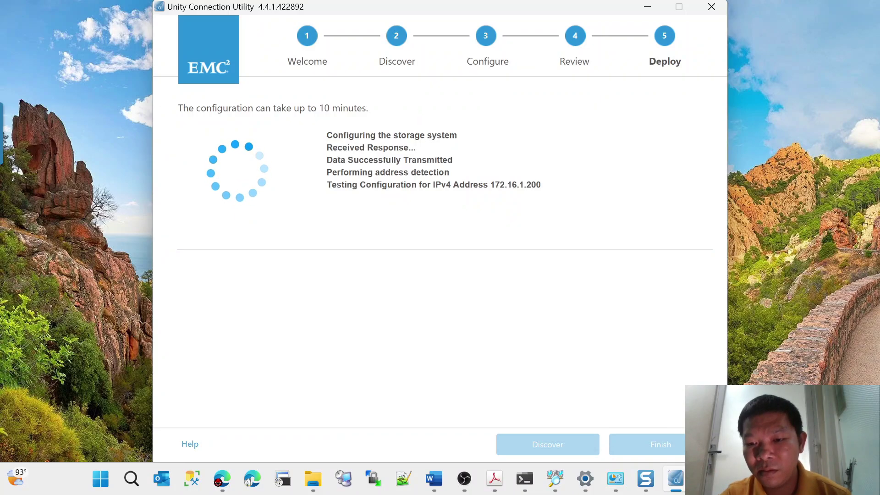
left_click(616, 479)
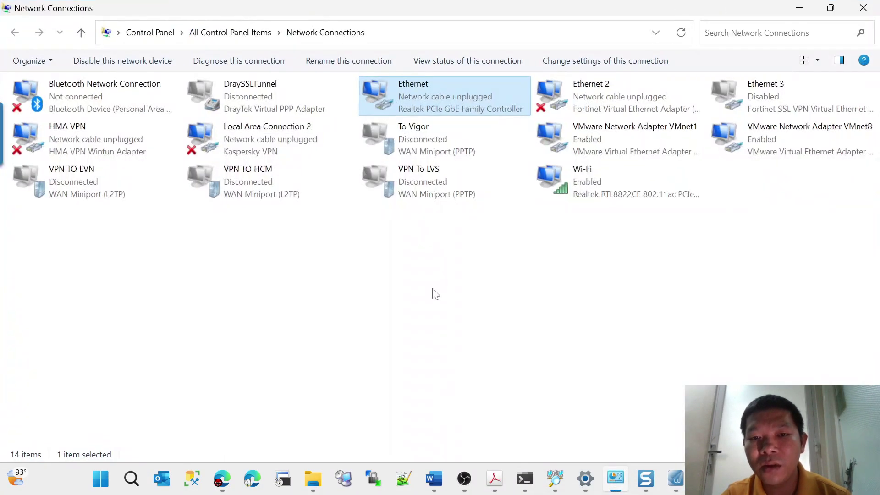
right_click(420, 97)
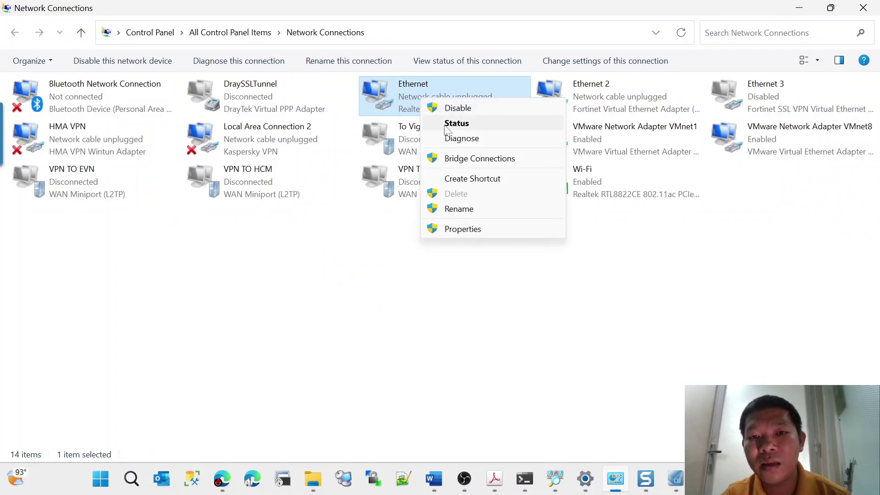
left_click(464, 229)
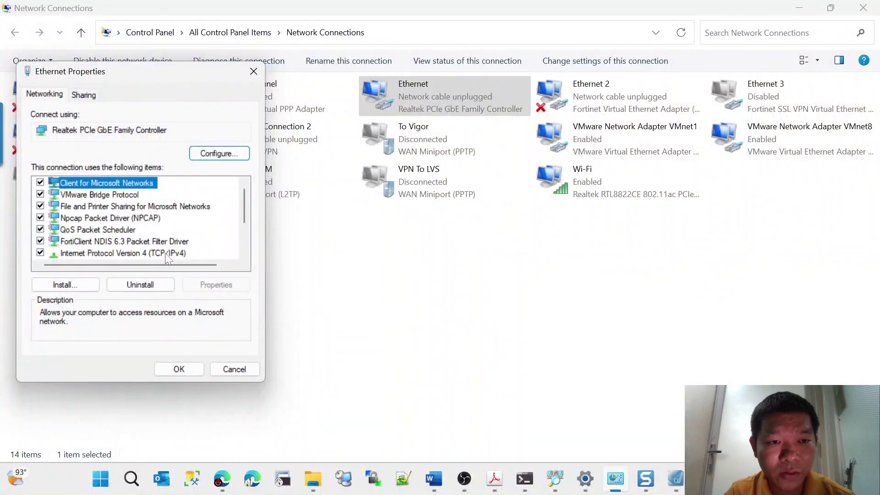
double_click(165, 253)
- Choose a manual IP address for the Ethernet adapter and set it to 172.16.1.112
left_click(132, 226)
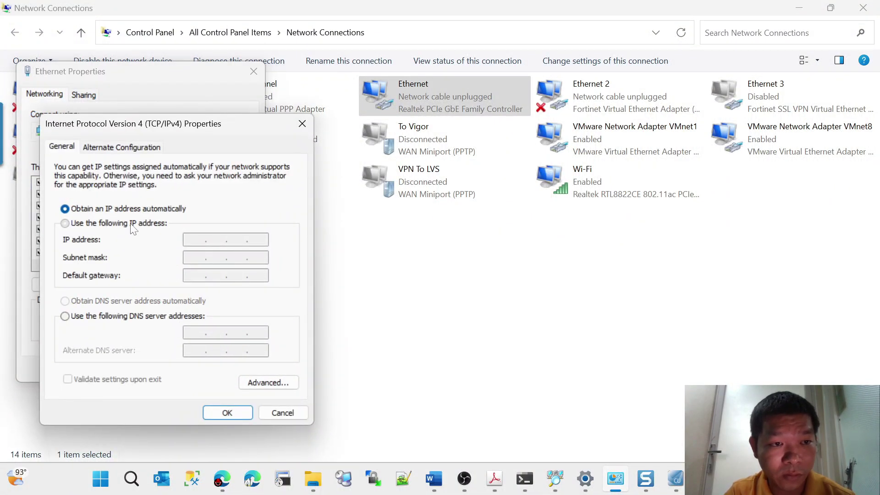
type("172 . ")
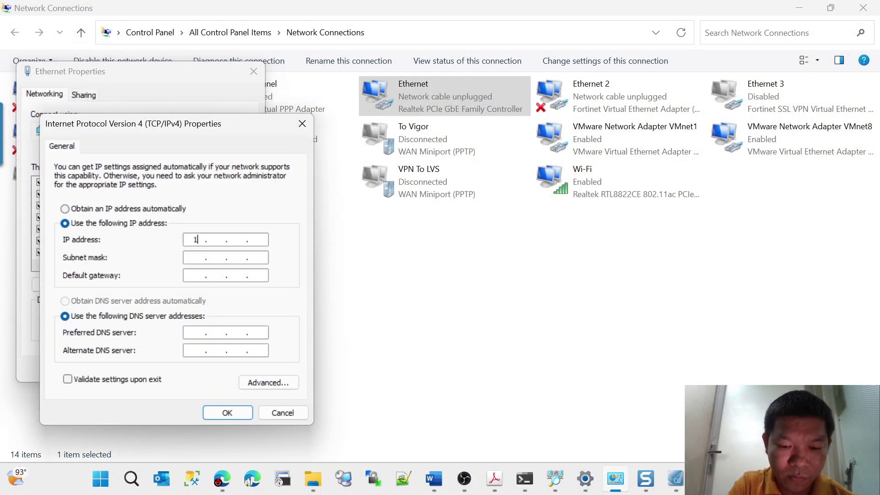
type("16 . ")
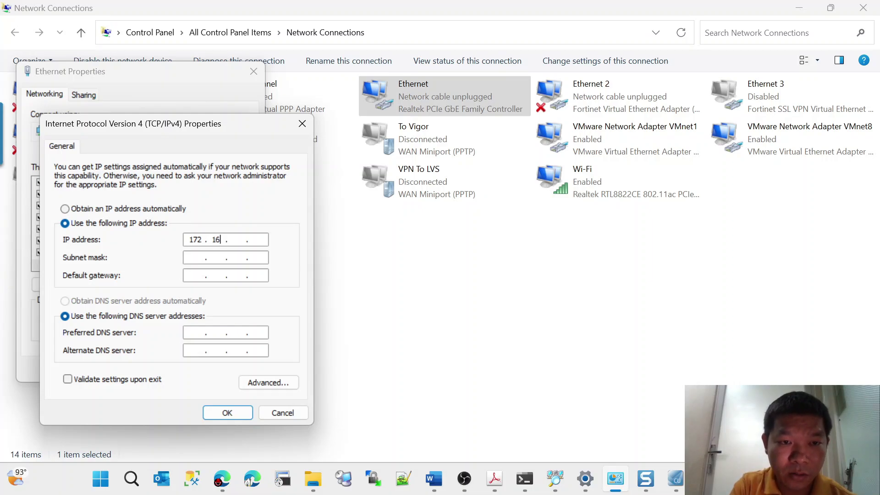
type("1 . ")
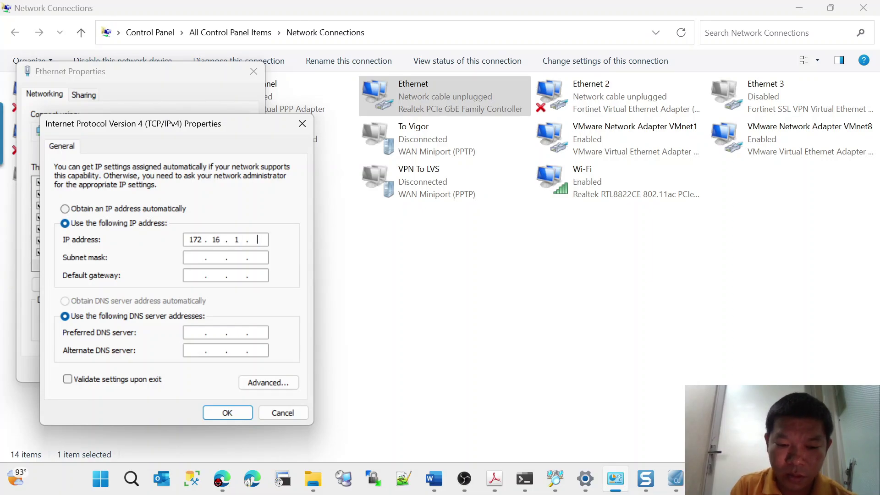
type("11")
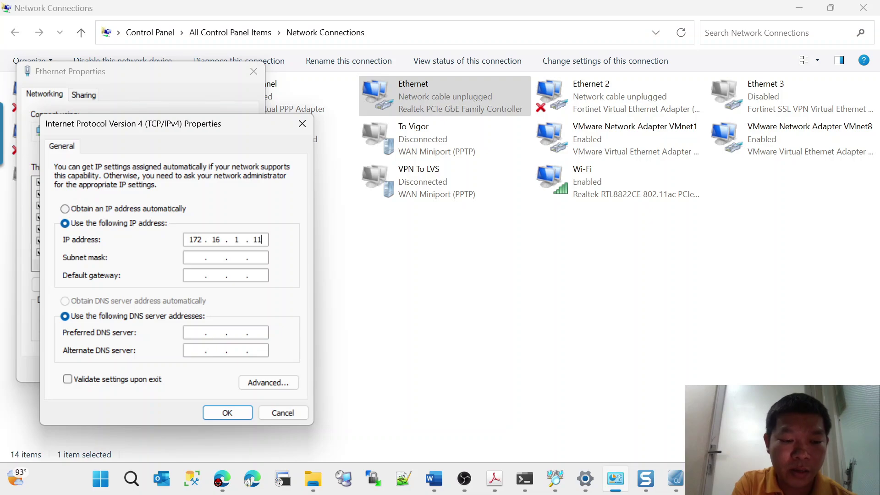
type("2")
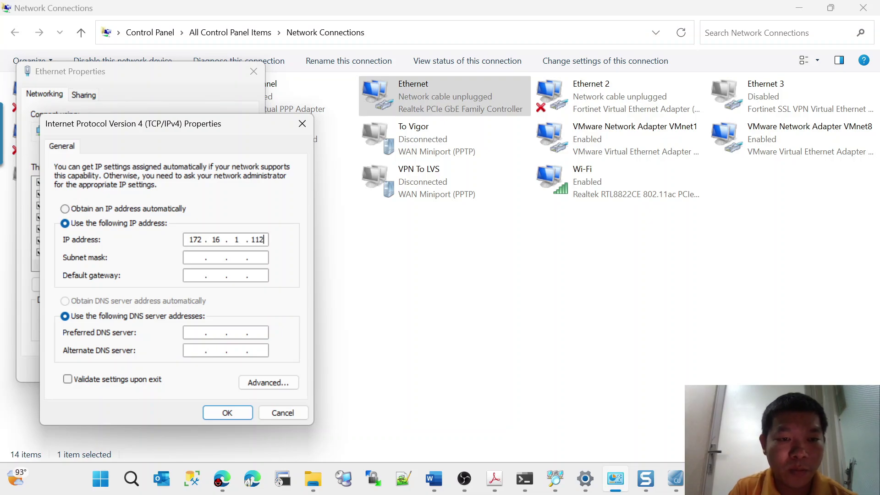
- Set the Ethernet adapter's subnet mask to 255.255.255.0 and apply the adapter settings
left_click(227, 254)
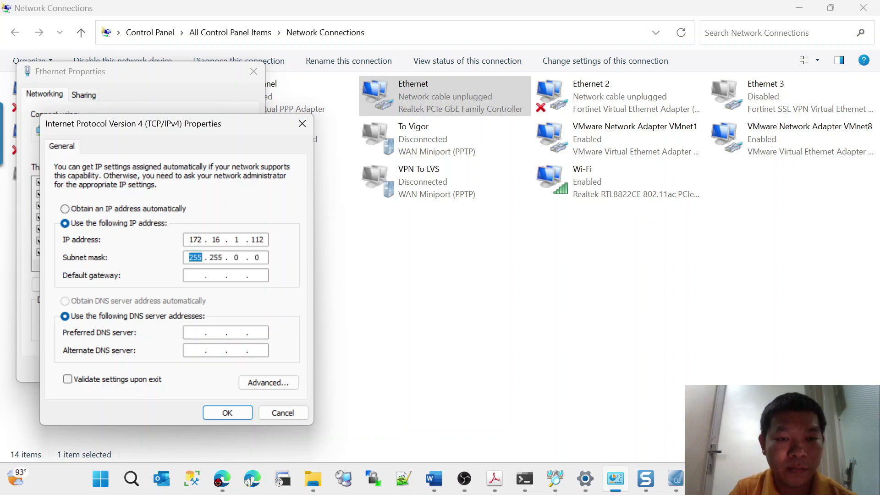
left_click(240, 257)
type("255 .")
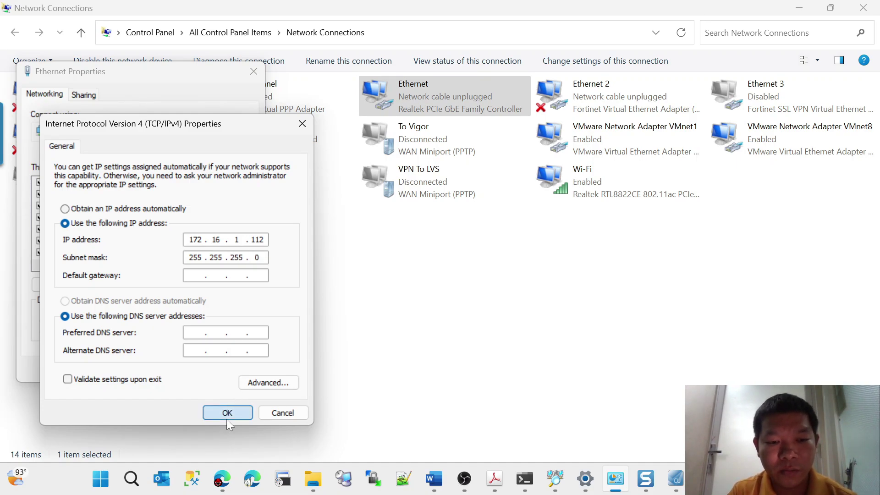
left_click(227, 415)
left_click(180, 370)
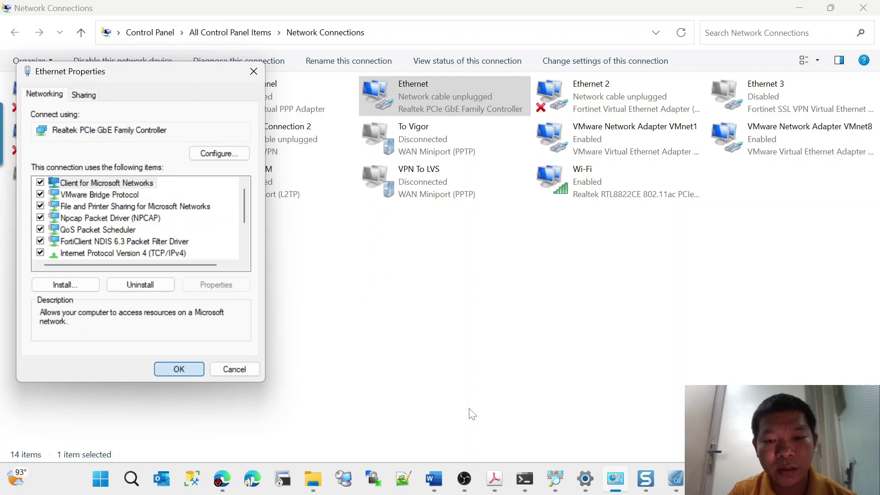
- Run a continuous ping to 172.16.1.200 in the command prompt, and return to the Unity Connection Utility's deployment page
left_click(524, 479)
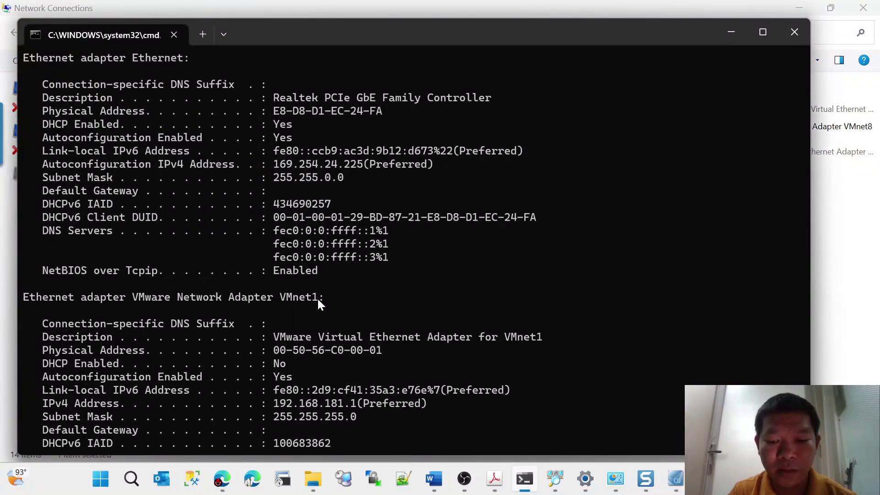
key("Return")
key("Return")
key("Return")
type("ping ")
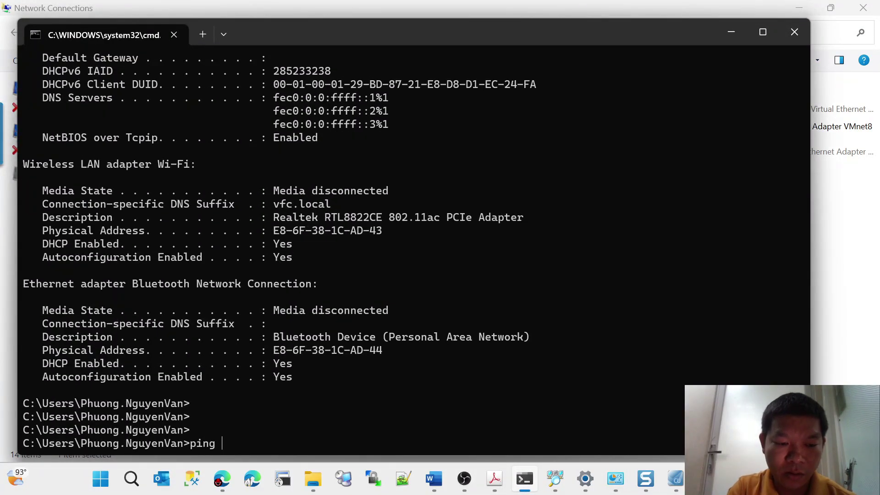
type("172.")
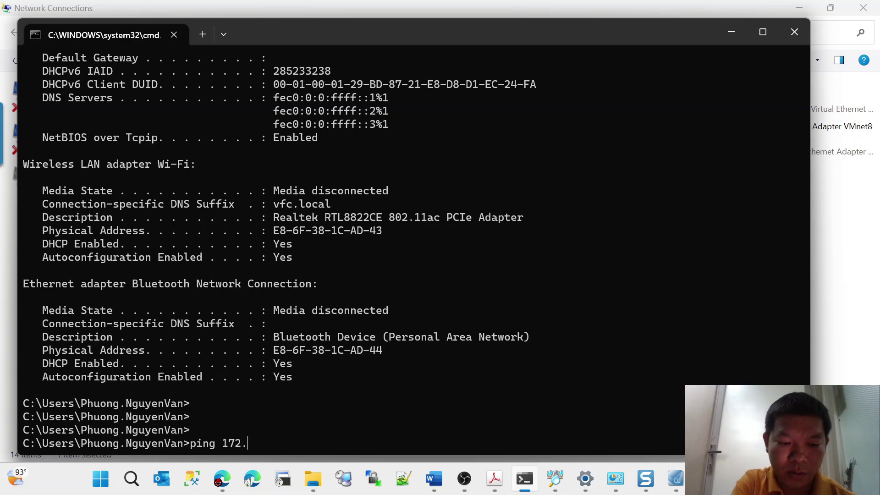
type("16.1")
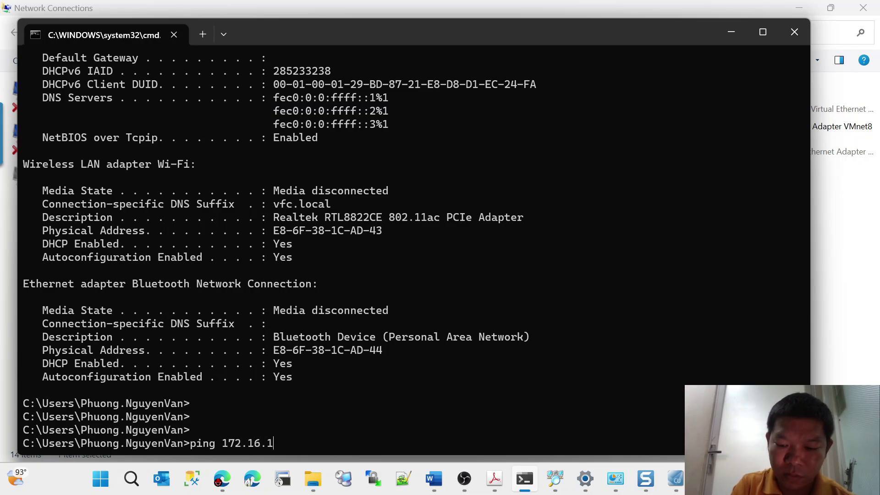
type(".200")
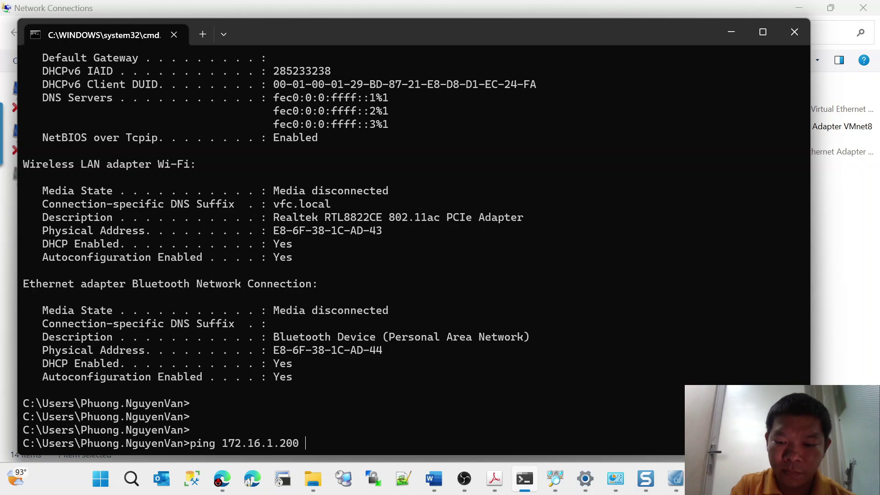
type(" -t")
key("Return")
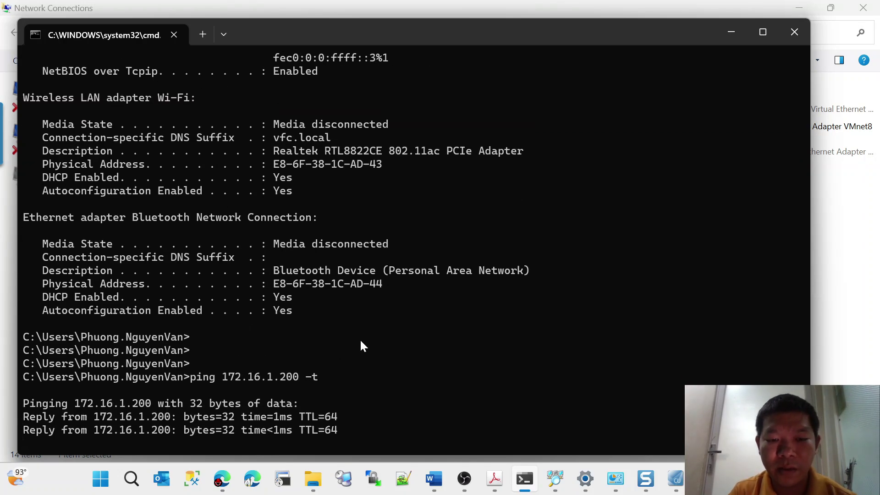
left_click(665, 477)
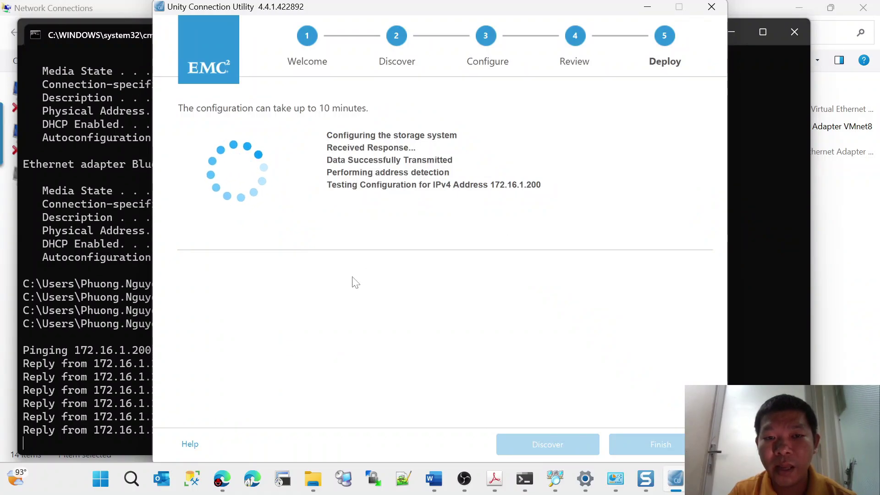
- Open 172.16.1.200 in a new Edge tab and continue past the certificate warning to the Unisphere login page
left_click(222, 478)
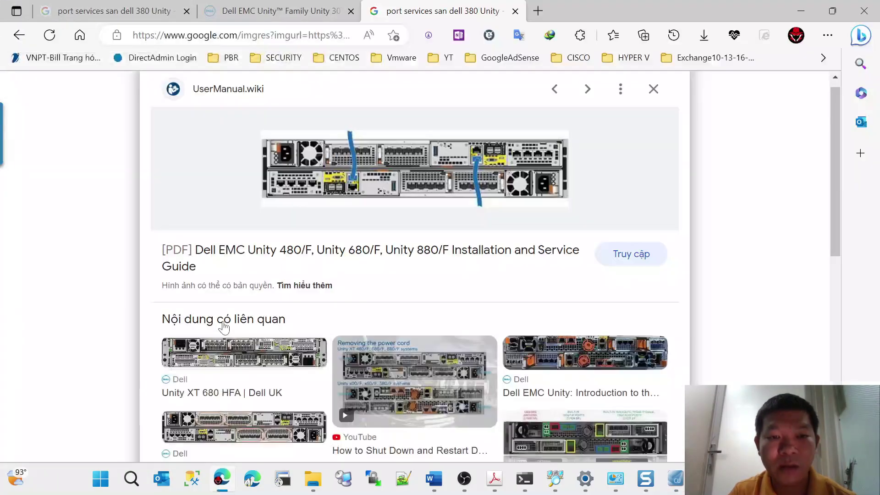
left_click(541, 12)
type("1")
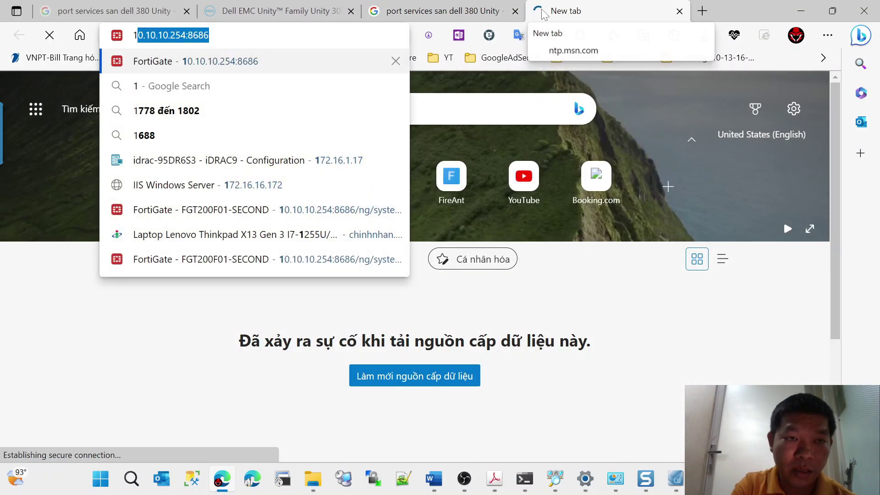
type("72.16.1.17")
key("BackSpace")
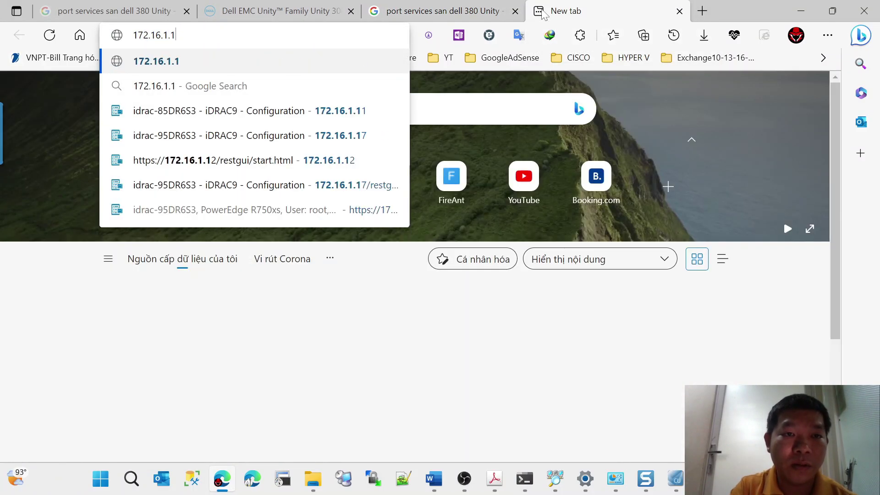
key("BackSpace")
type("200")
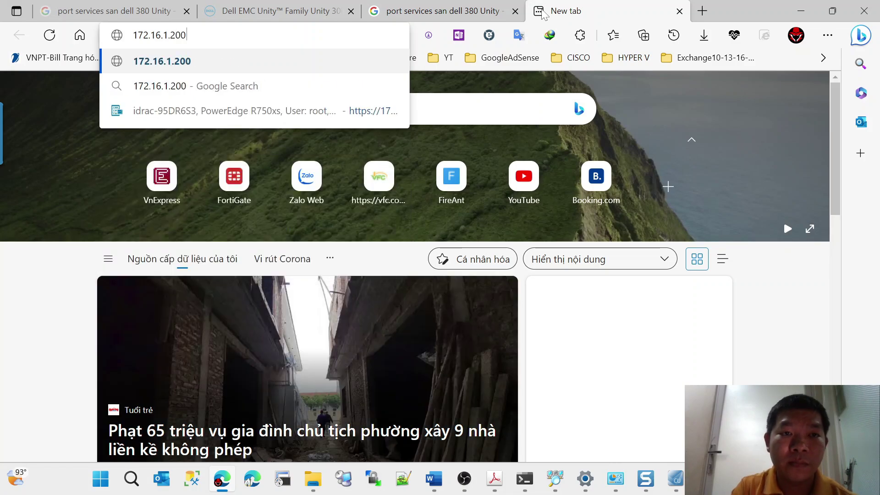
key("Return")
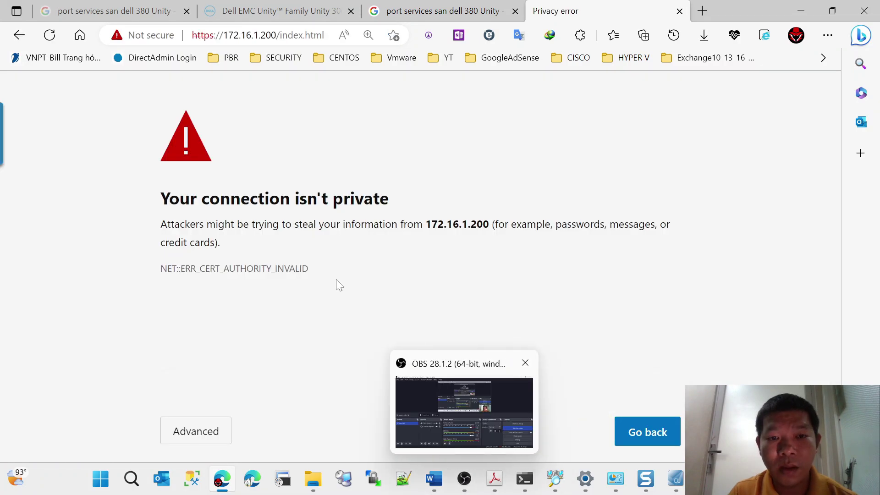
left_click(213, 437)
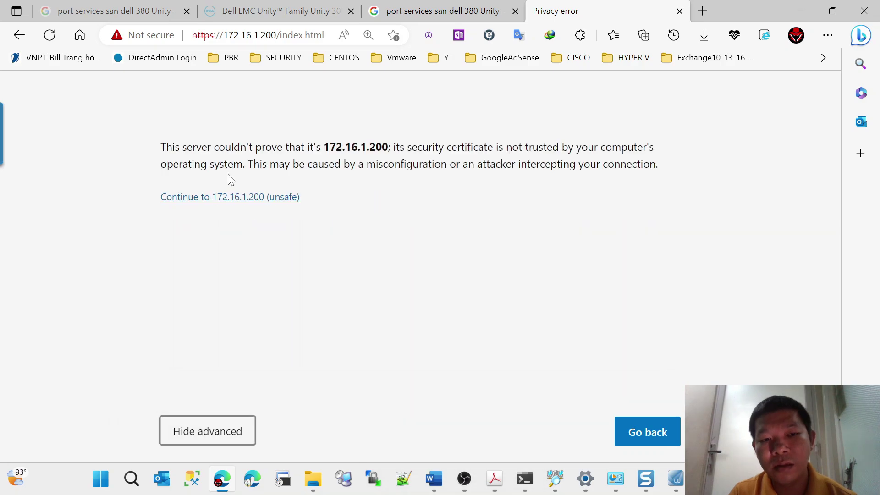
left_click(237, 198)
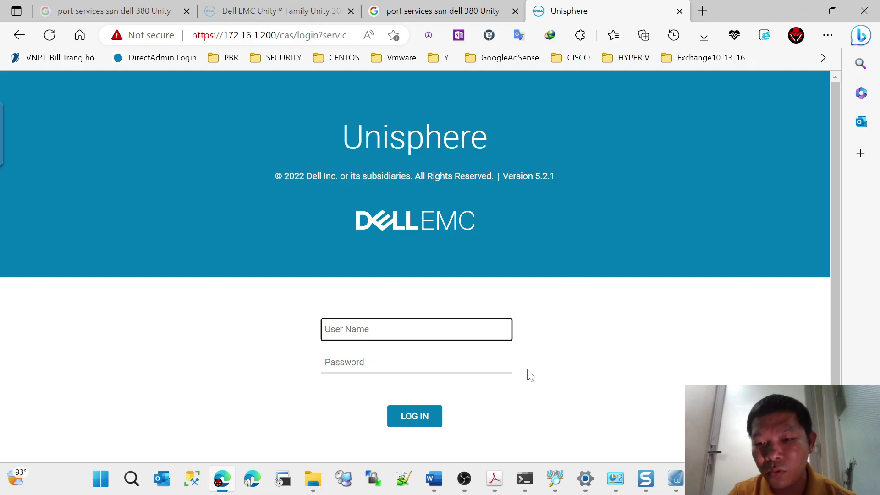
- Check the deployment status in the Unity Connection Utility, and return to the user name field of the Unisphere login page in Edge
left_click(676, 481)
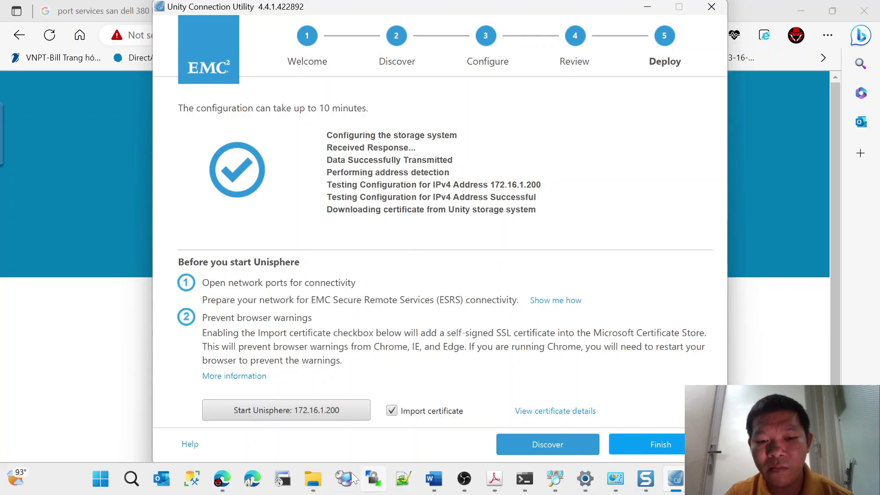
left_click(223, 479)
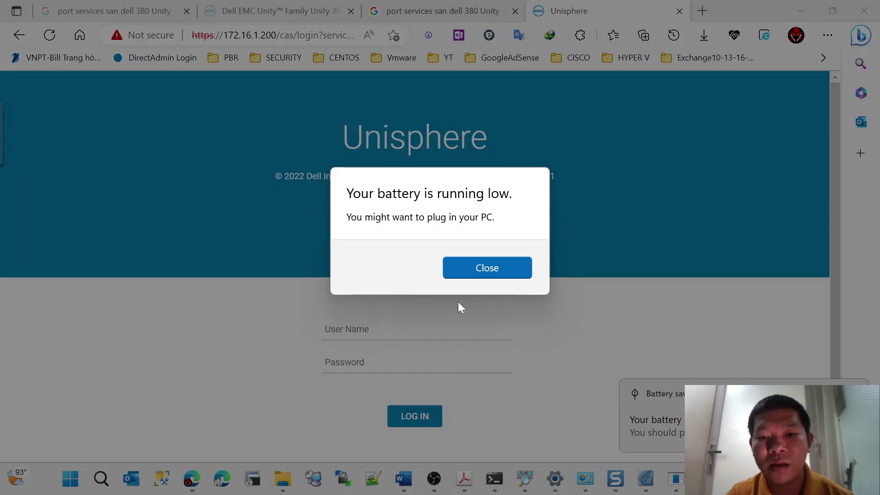
left_click(488, 269)
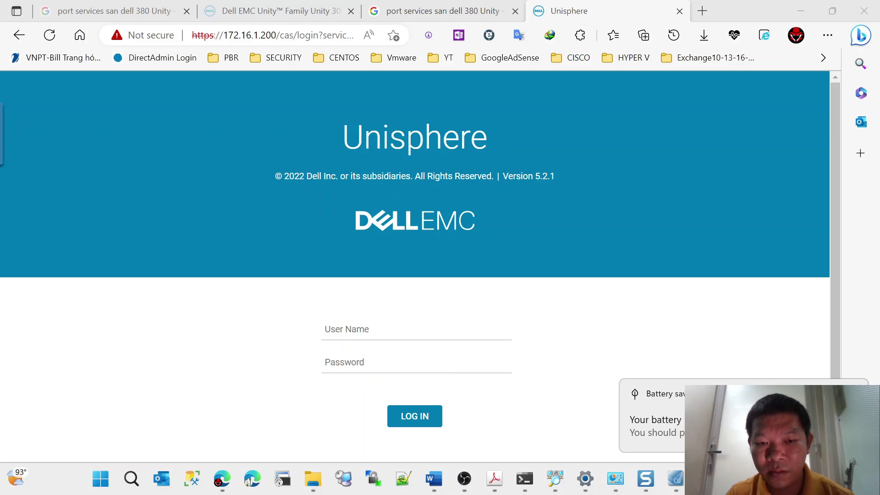
left_click(416, 329)
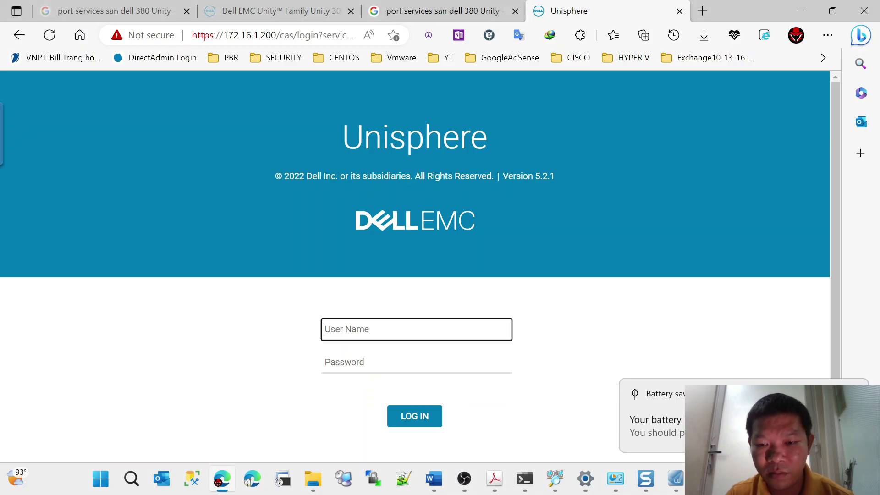
- Switch to the SAN setup guide in Word and dismiss the low battery notification
left_click(433, 479)
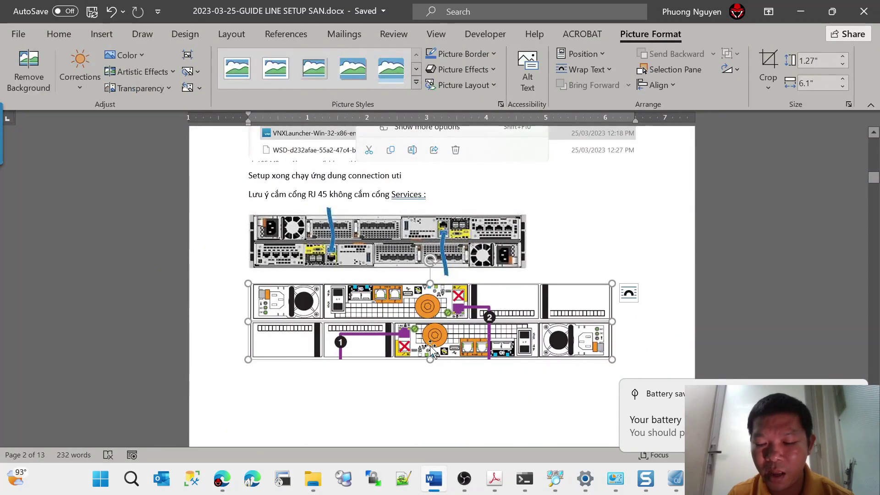
left_click(853, 394)
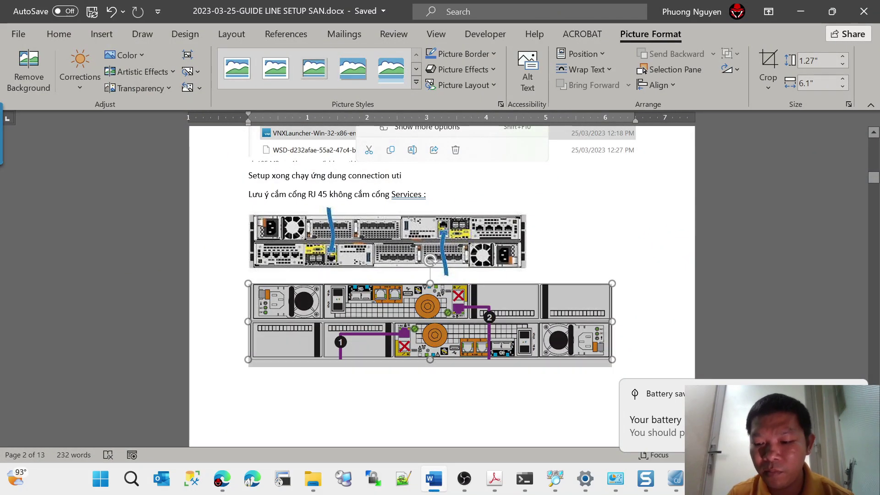